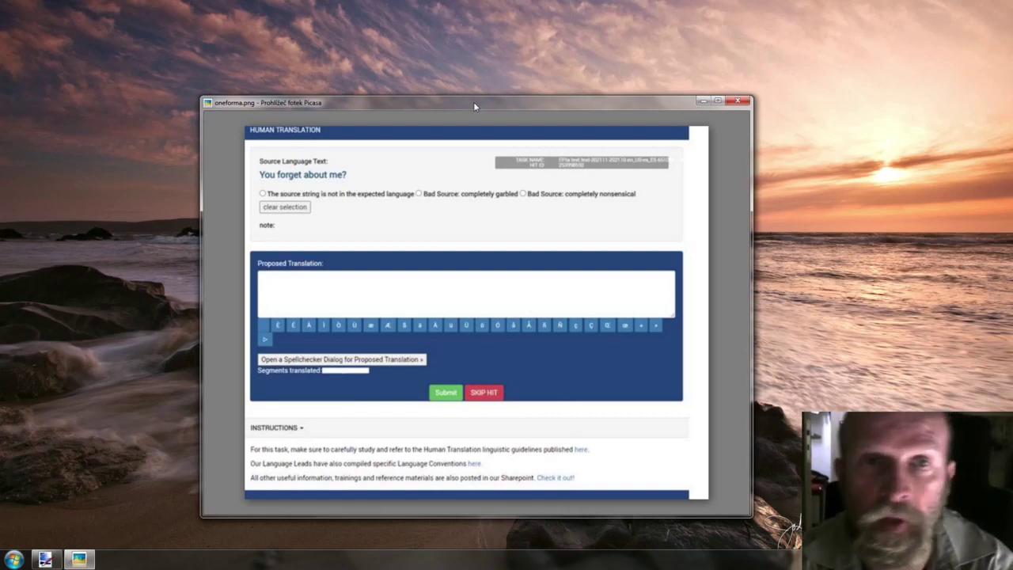
- Enlarge the image viewer window showing oneforma.png slightly and move it toward the upper-left area of the desktop
drag(474, 101, 472, 54)
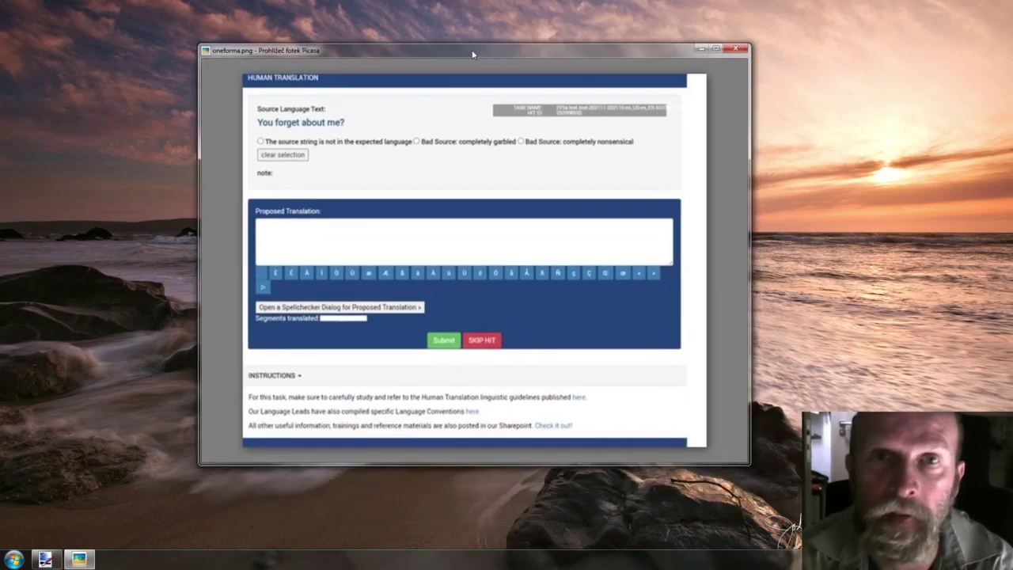
drag(748, 463, 783, 506)
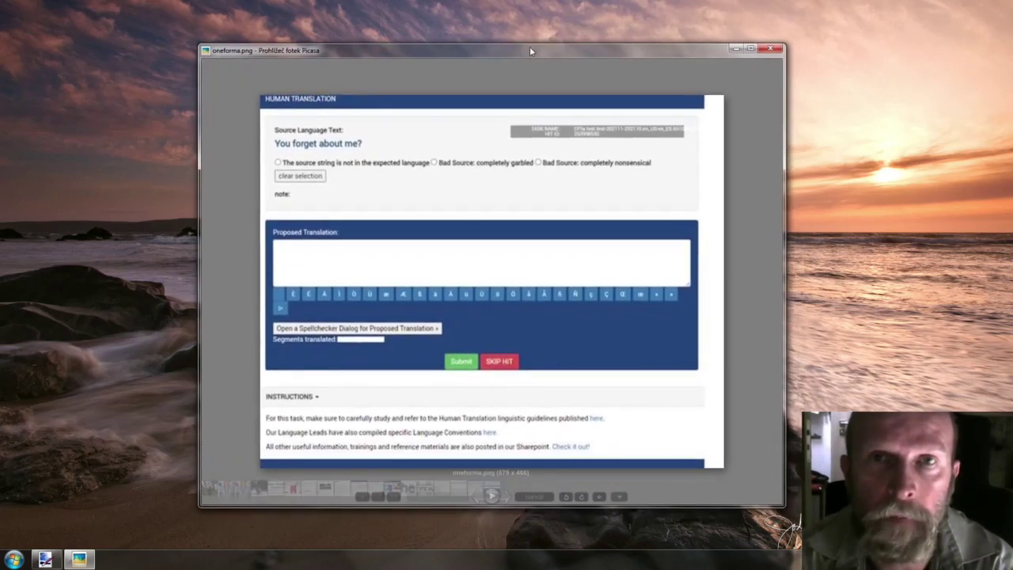
drag(530, 49, 520, 48)
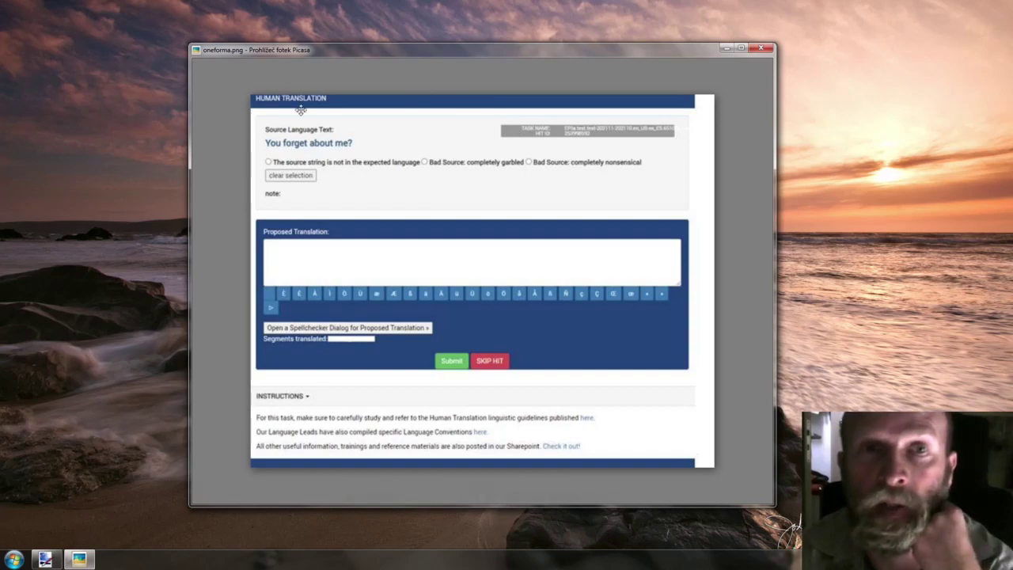
click(344, 133)
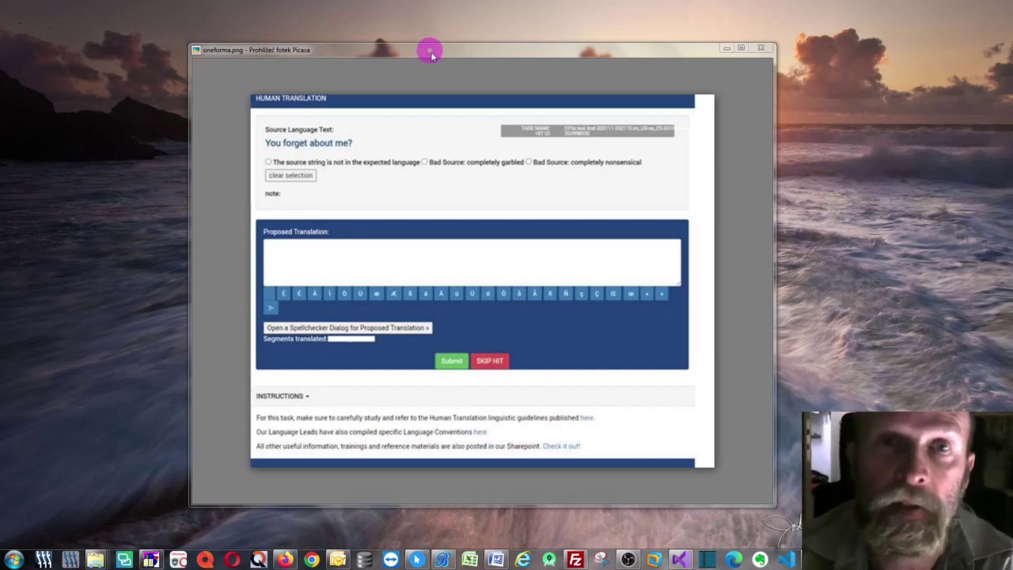
drag(430, 50, 360, 38)
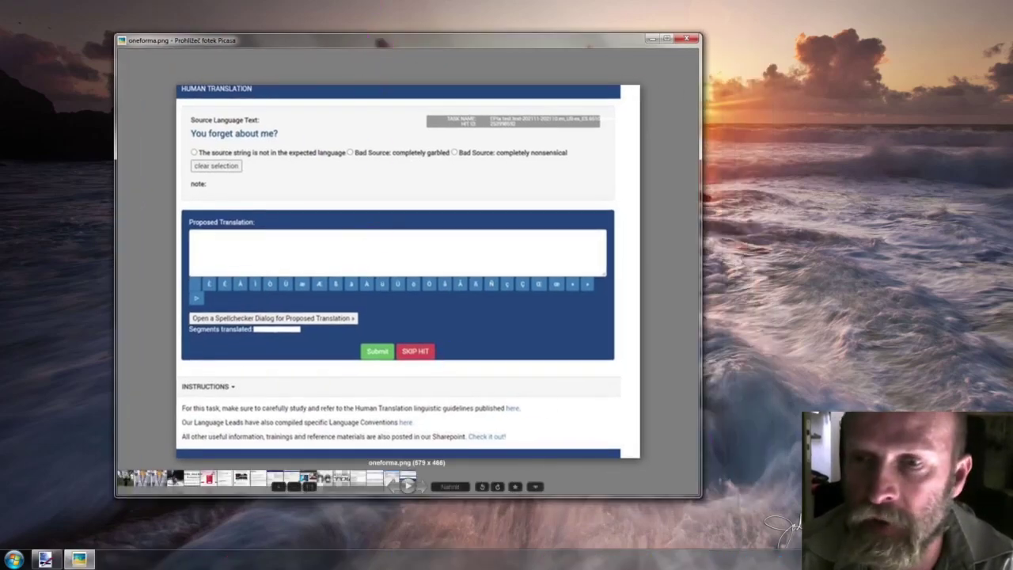
- Switch to Bohemicus, place it beside the image, and in its OCR setup disable Translate OCRed strings and enable Show transparent OCR window
click(442, 560)
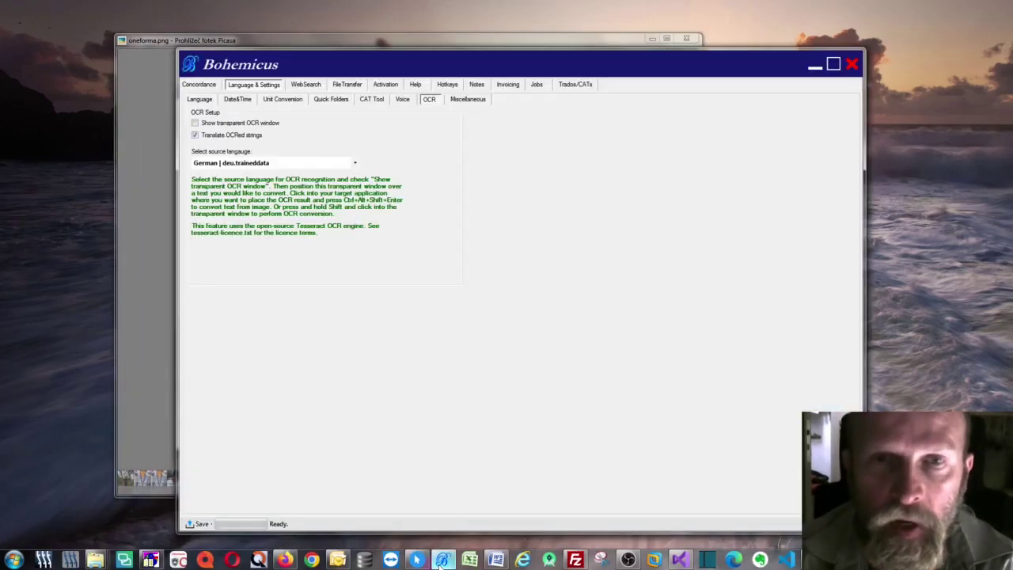
drag(283, 64, 577, 94)
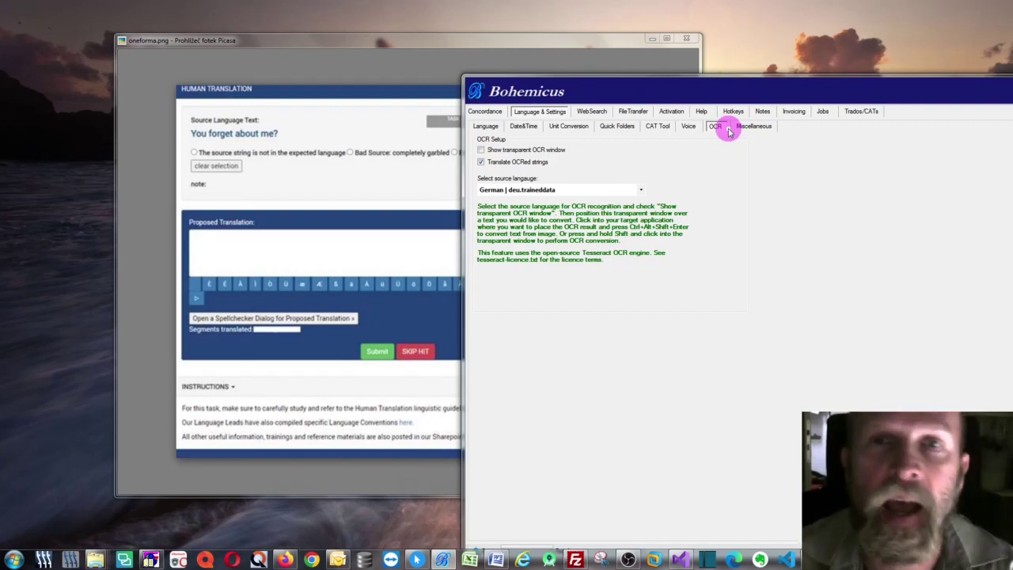
click(482, 162)
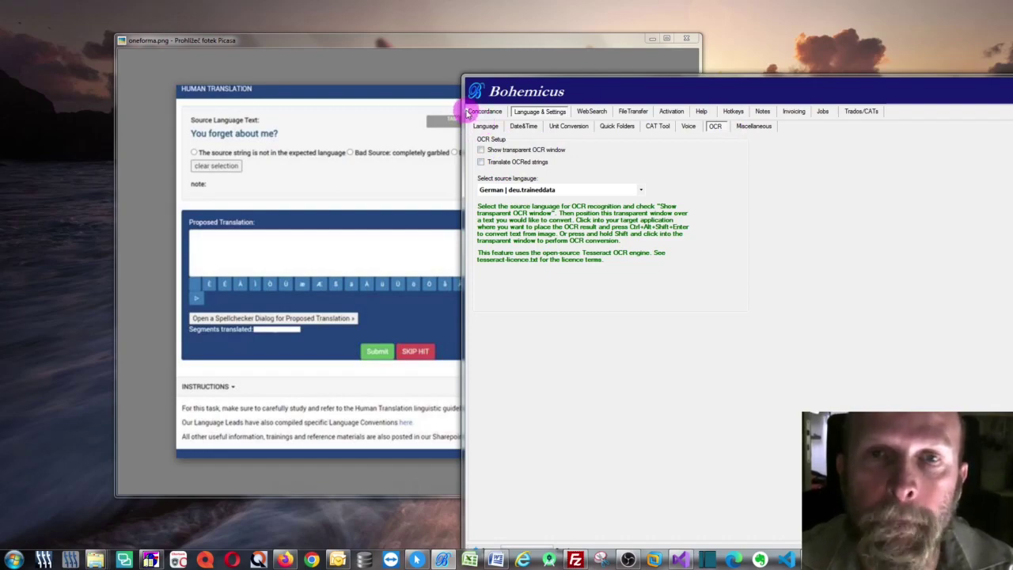
click(501, 153)
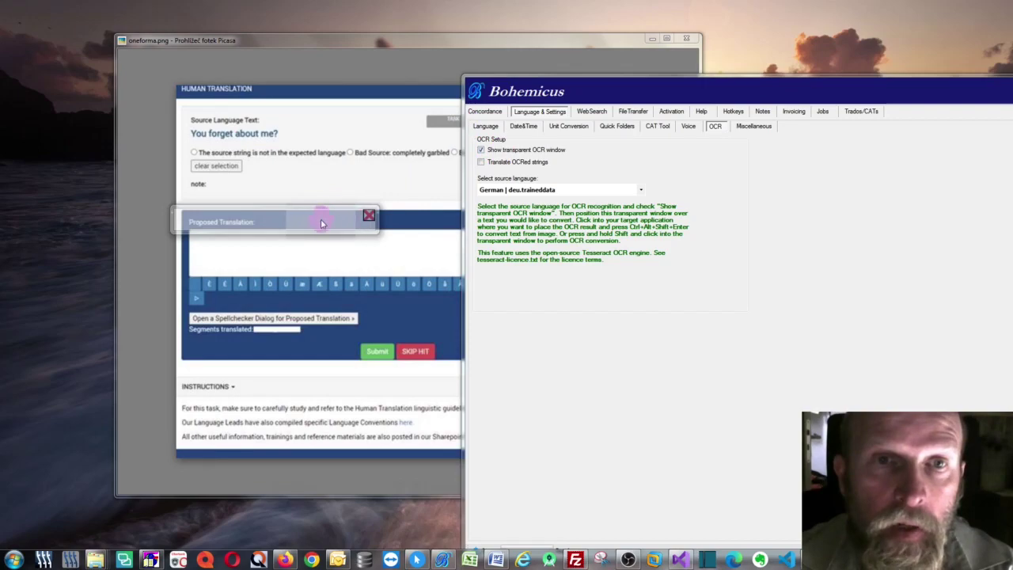
- Position the transparent OCR window over the source sentence "You forget about me?" and narrow it to fit the text
drag(325, 222, 360, 142)
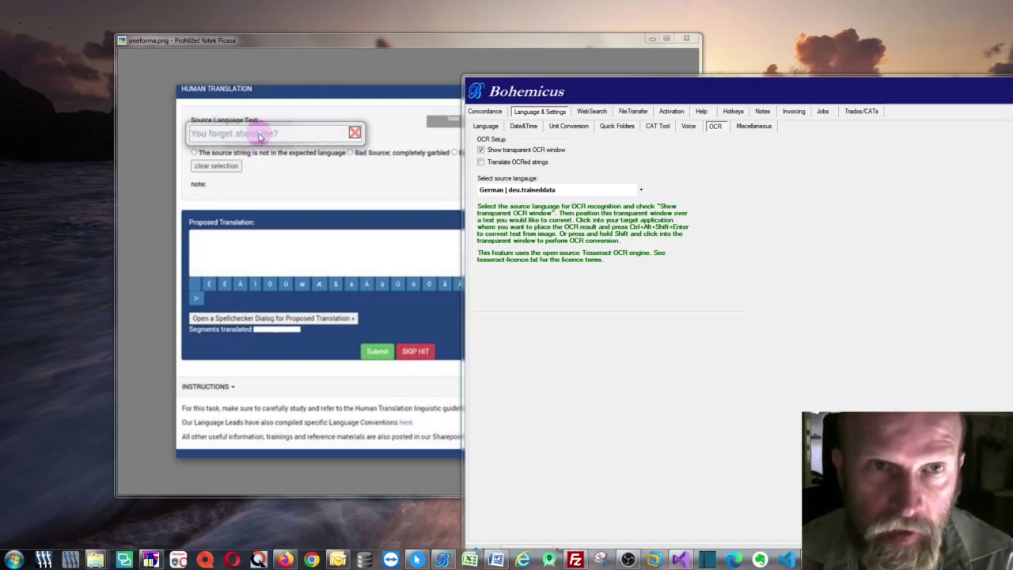
mouse_move(288, 135)
mouse_down()
mouse_move(302, 189)
mouse_move(273, 168)
mouse_move(286, 134)
mouse_up()
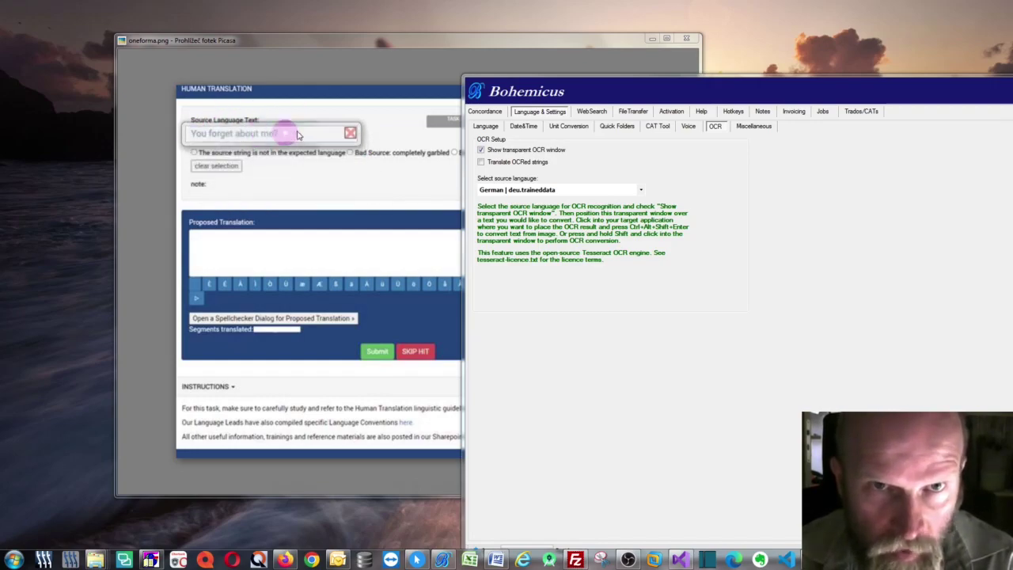
drag(359, 132, 295, 131)
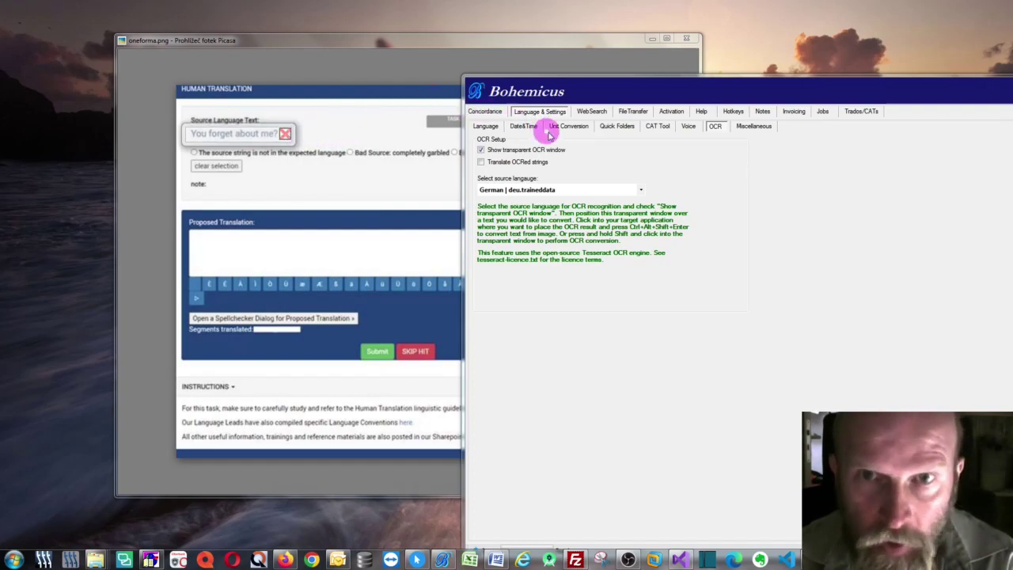
- Set the OCR source language to English | eng.traineddata and minimize the Bohemicus window
click(642, 194)
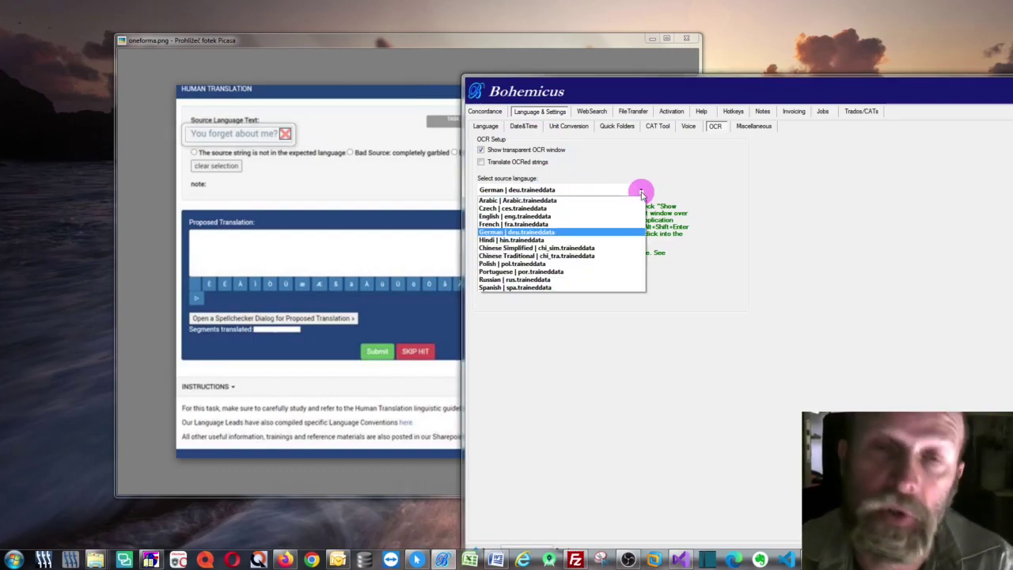
click(506, 216)
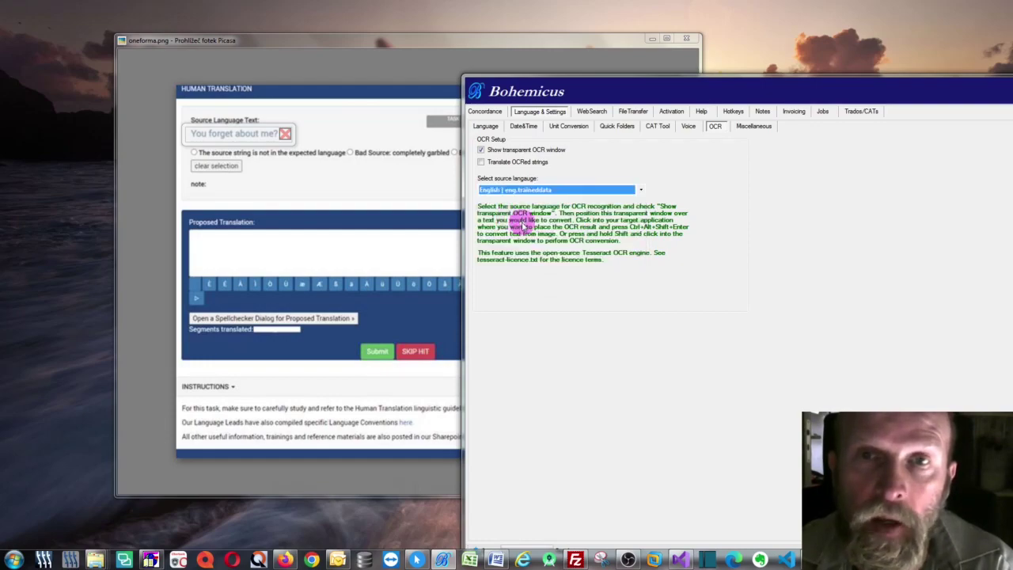
drag(654, 92, 599, 87)
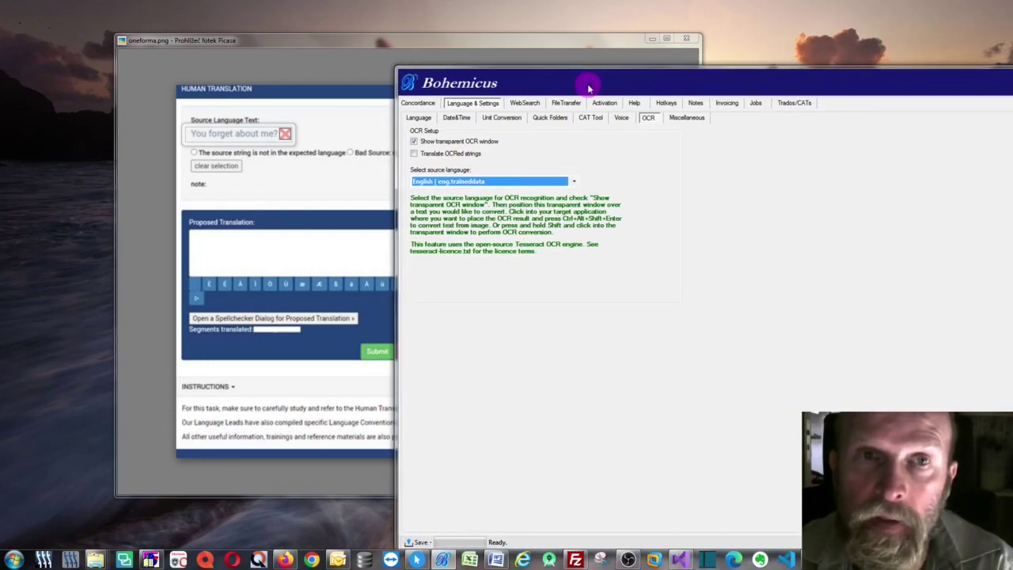
click(914, 90)
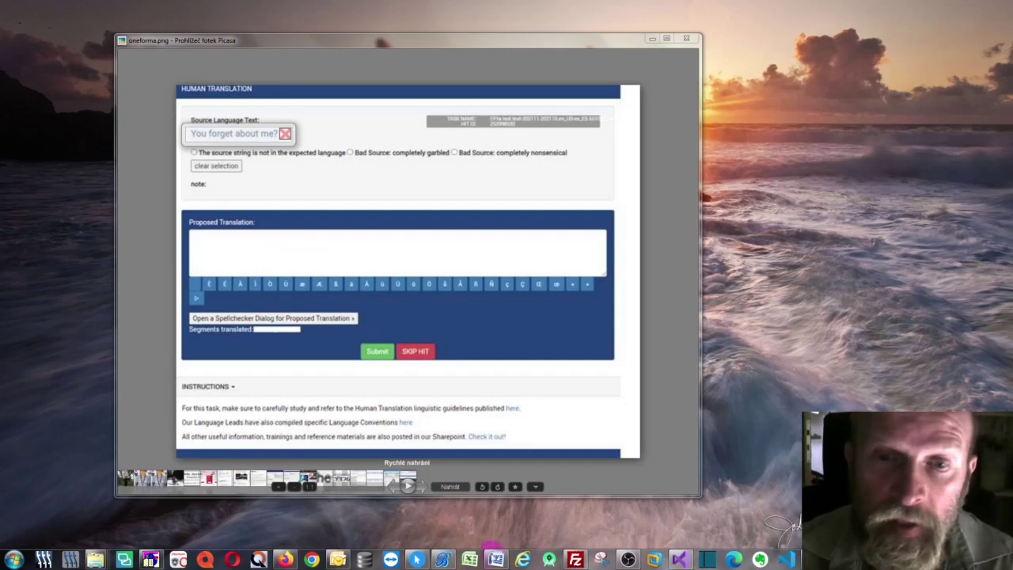
- Switch to the blank Word document, arrange it below the source sentence, and insert the OCR conversion "You forget about me?"
click(496, 560)
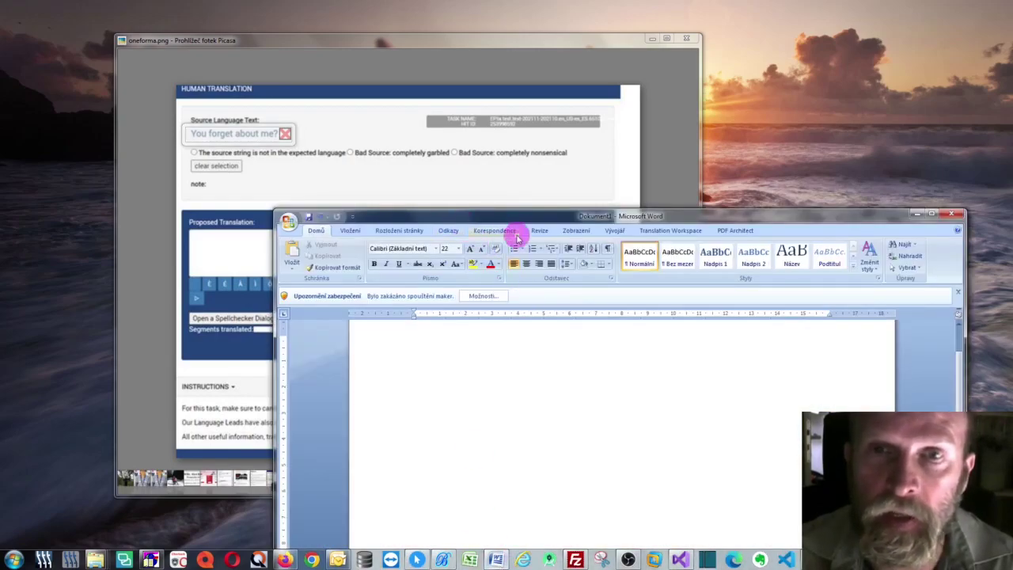
mouse_move(515, 208)
mouse_down()
mouse_move(510, 97)
mouse_move(518, 385)
mouse_move(526, 203)
mouse_up()
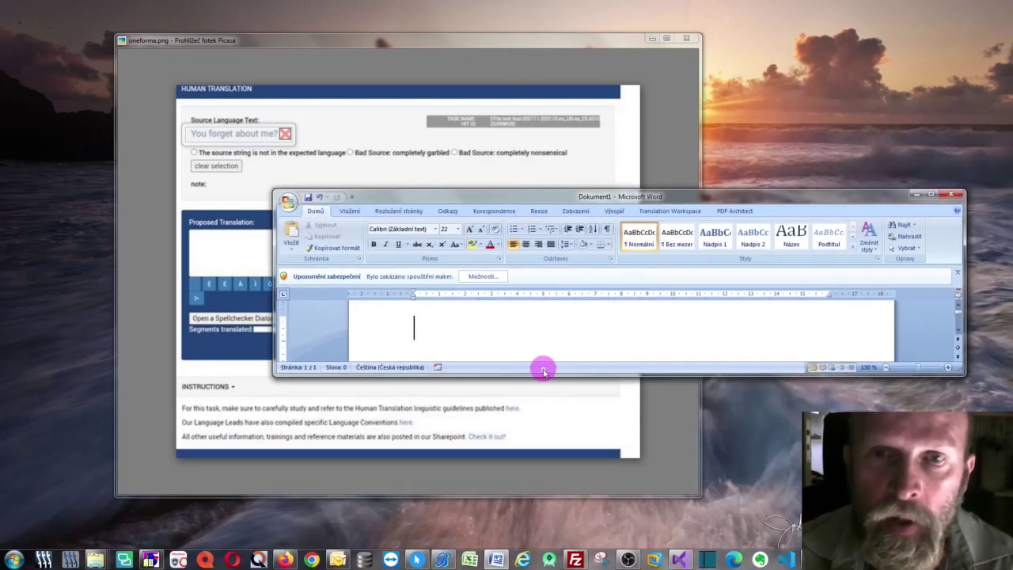
drag(543, 373, 539, 420)
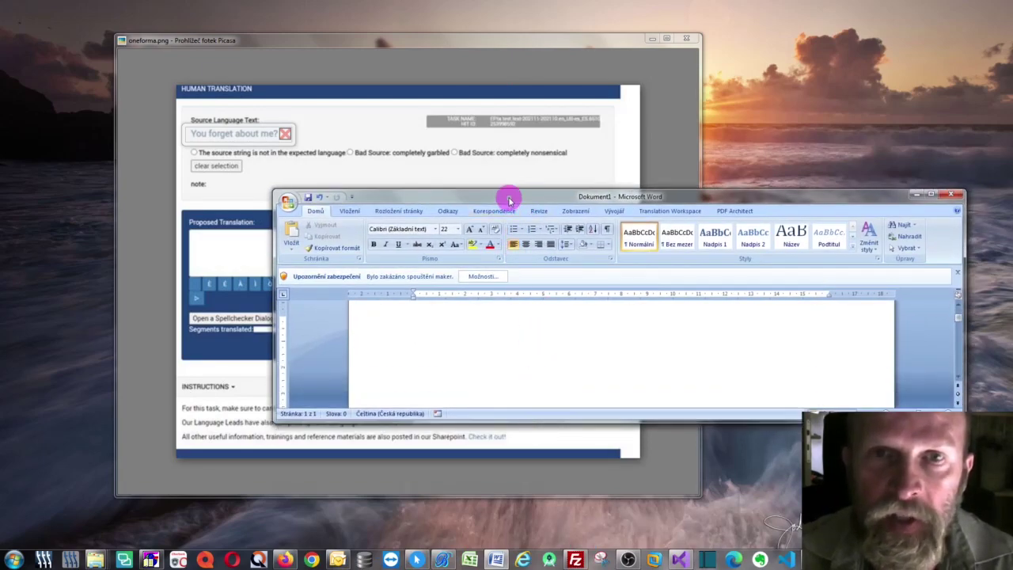
drag(509, 198, 525, 227)
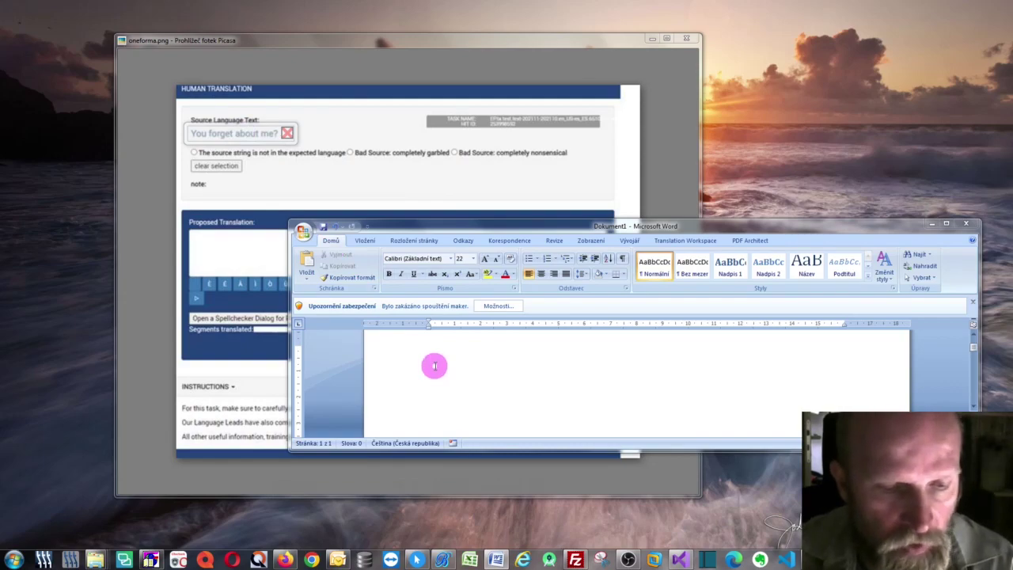
key(ctrl)
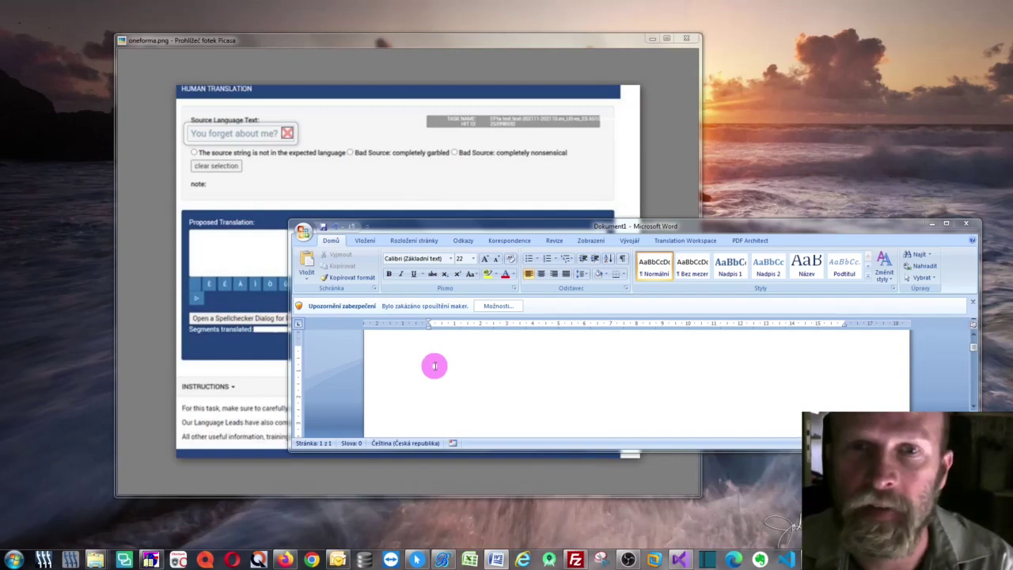
text(You forget about me?)
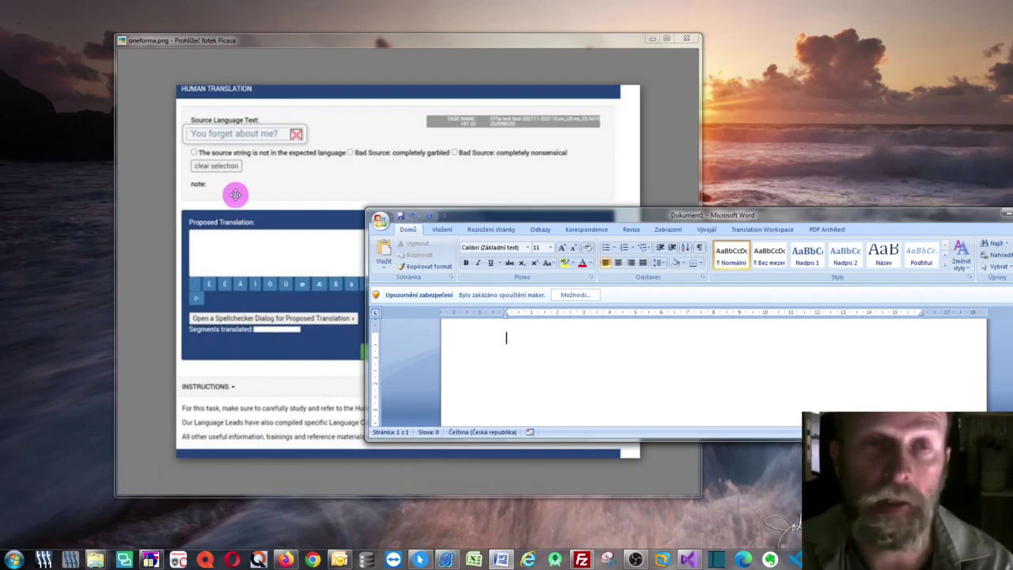
- Switch to Bohemicus, move it clear of the source sentence, and enable Translate OCRed strings in the OCR setup
click(446, 559)
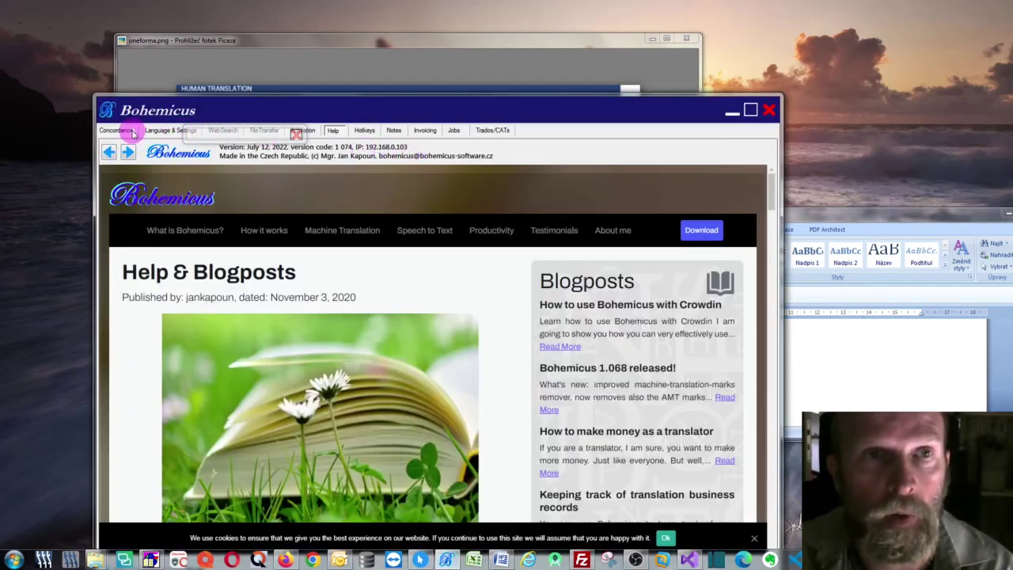
drag(183, 117, 480, 113)
click(469, 126)
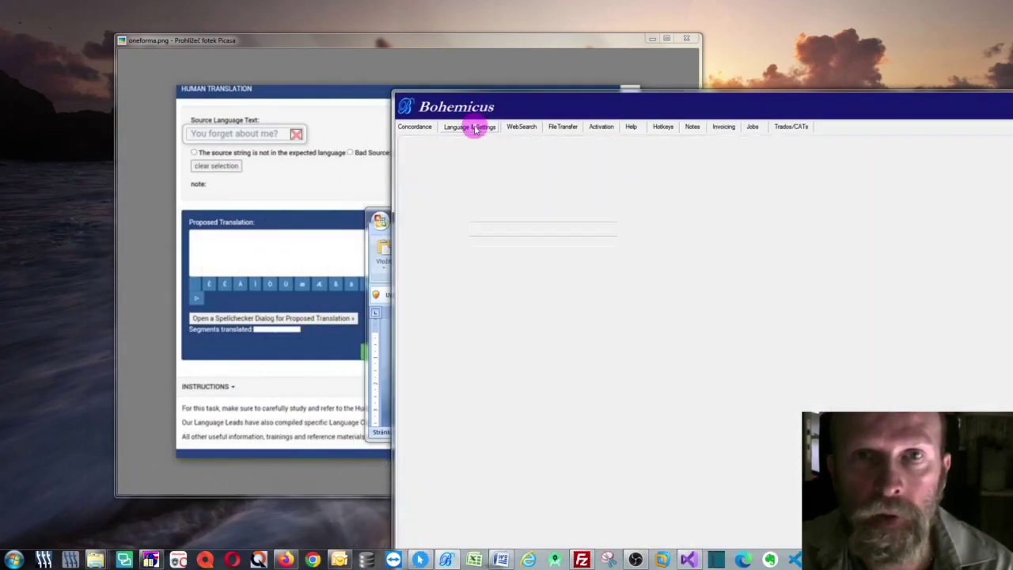
click(644, 141)
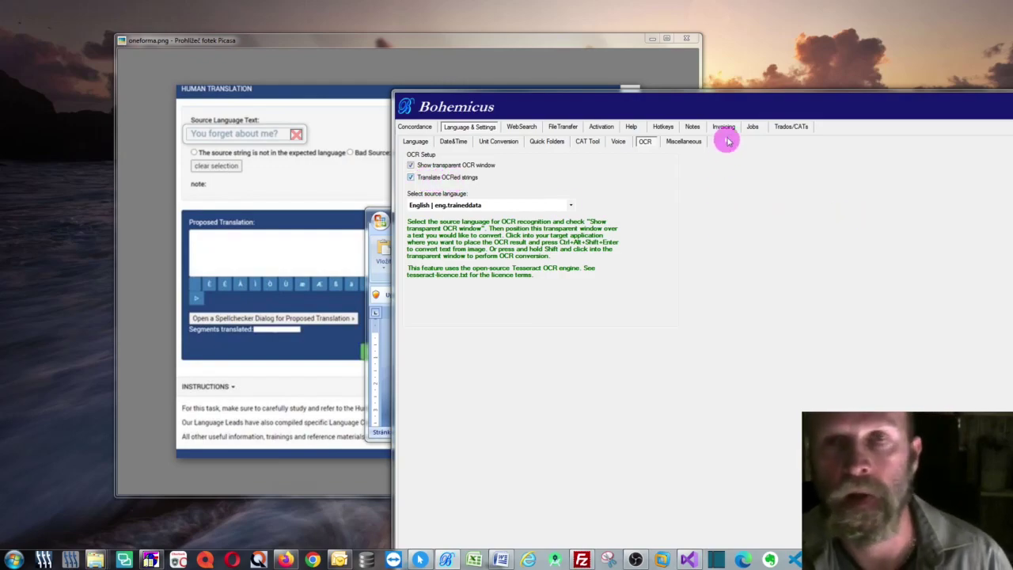
- Check the source language, target language and machine translation engine in the language settings, and return to the OCR setup
drag(717, 111, 702, 95)
click(413, 126)
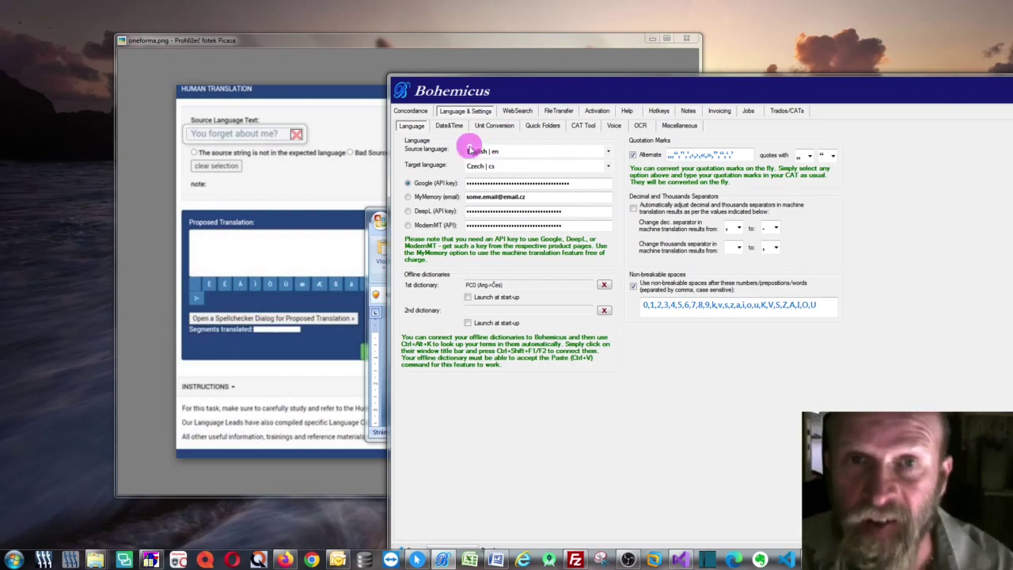
click(639, 126)
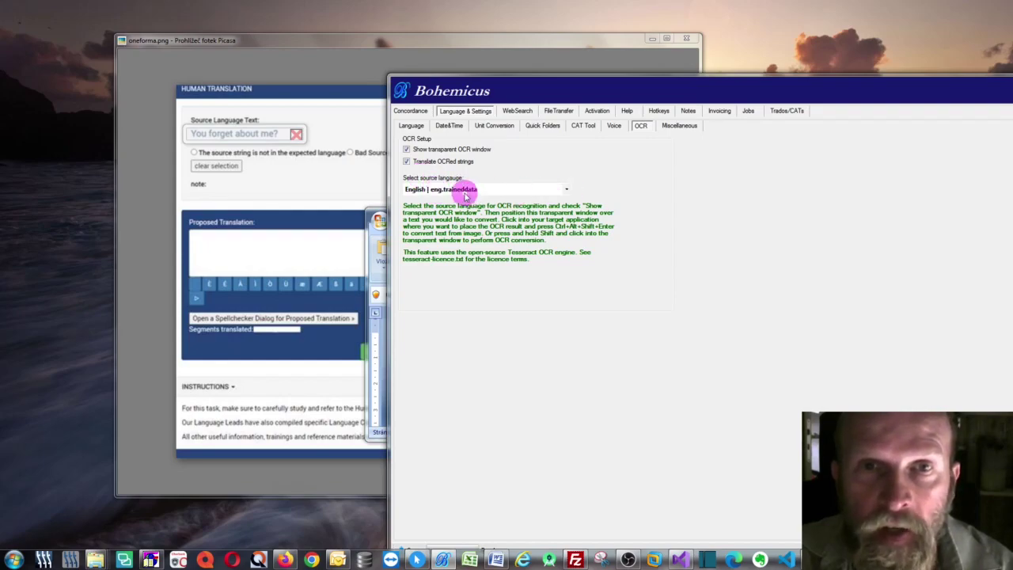
- Minimize Bohemicus, realign the OCR window over the source sentence, and insert its Czech translation "Zapomínáš na mě?" into the Word document
drag(653, 98, 491, 91)
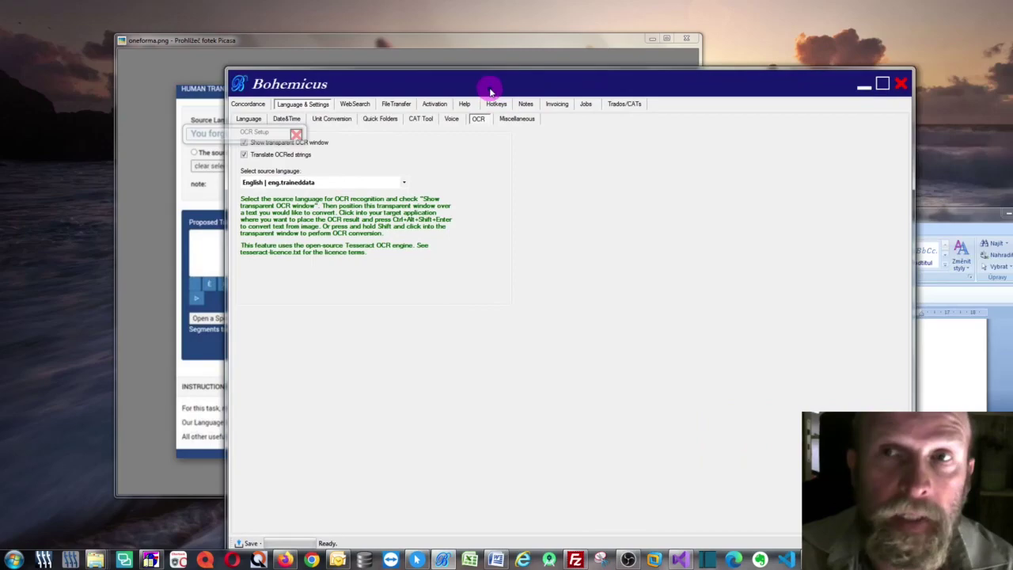
click(865, 86)
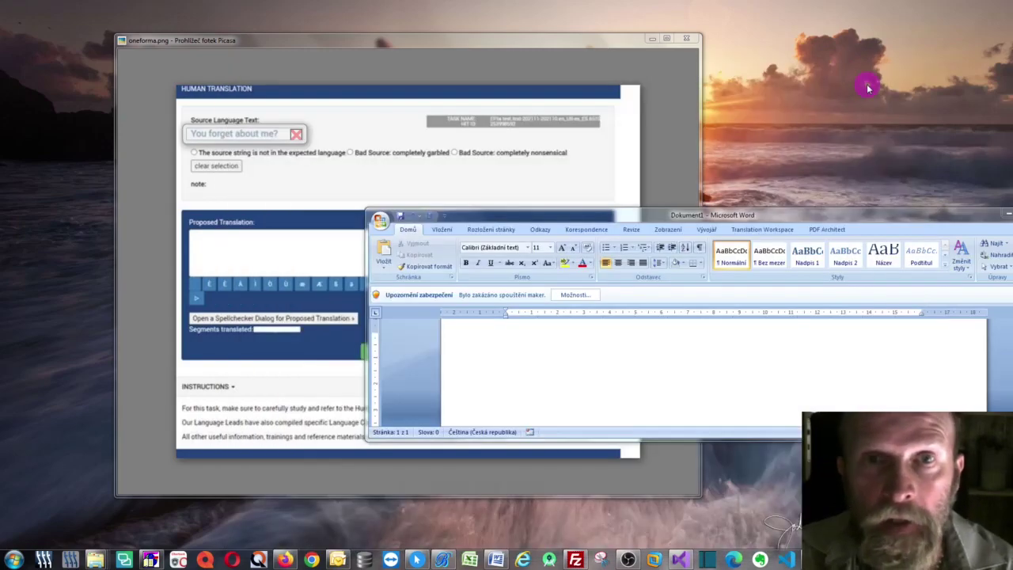
click(600, 340)
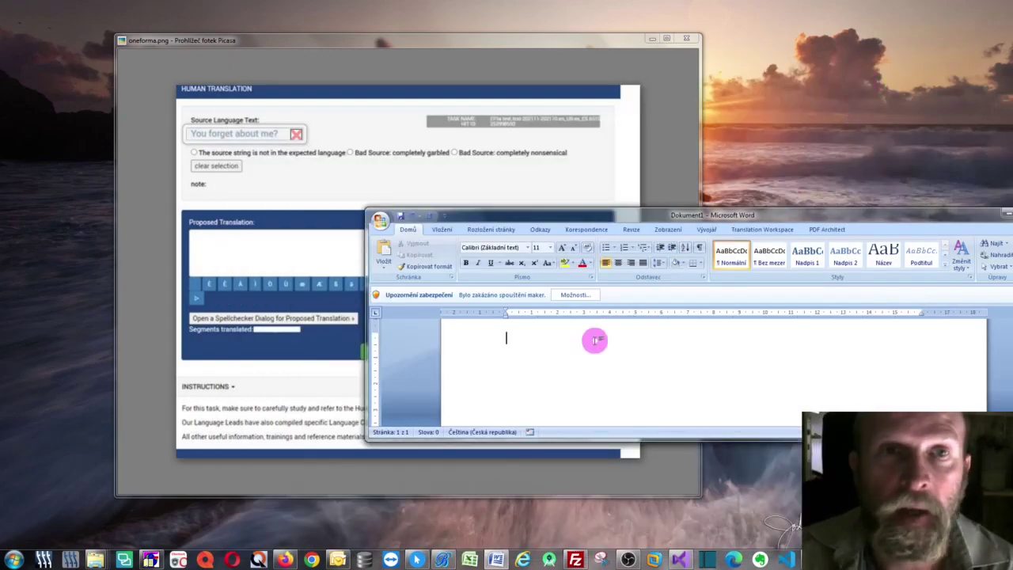
click(290, 131)
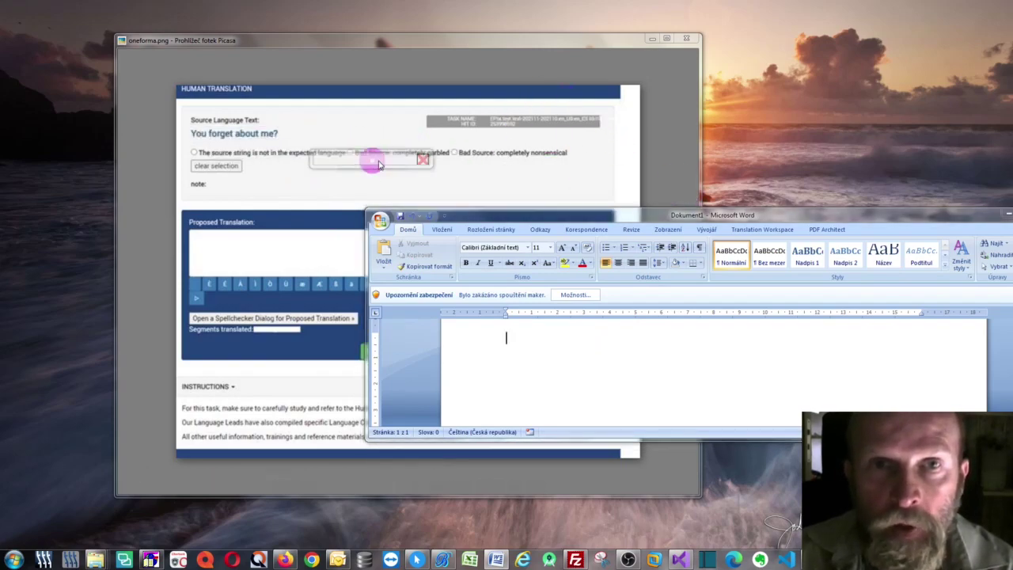
drag(379, 164, 256, 138)
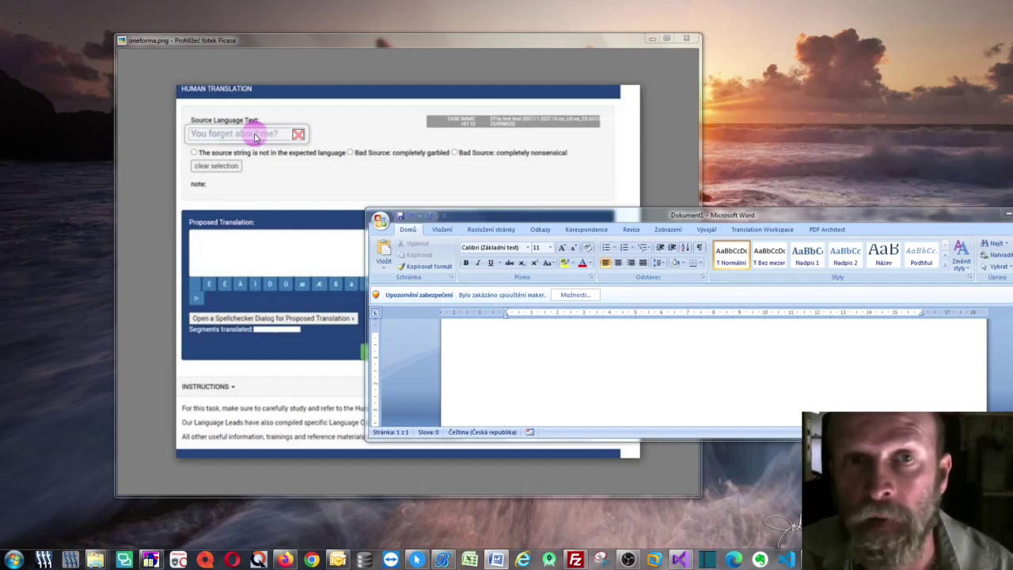
text(Zapomínáš na mě?)
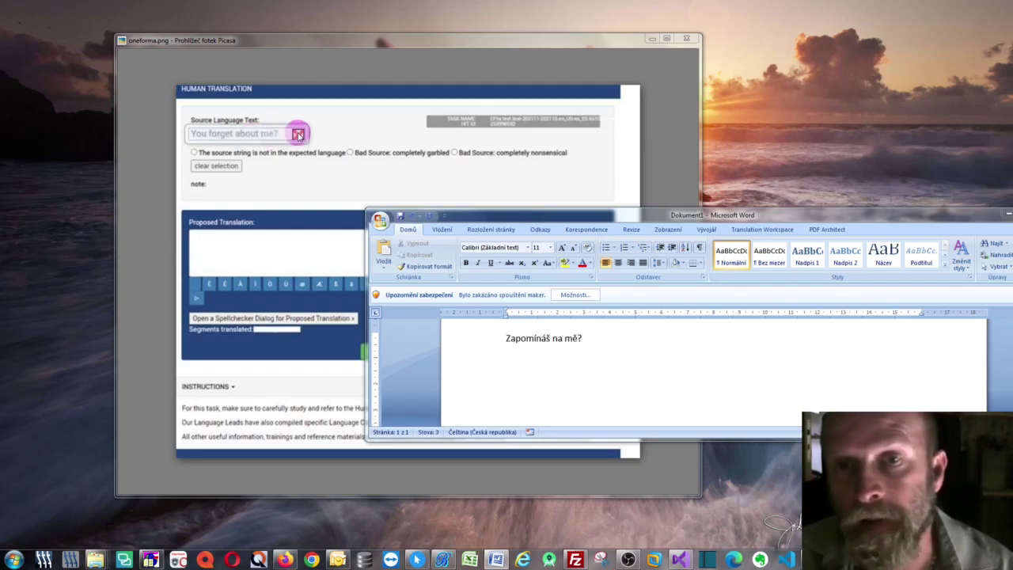
drag(505, 338, 582, 339)
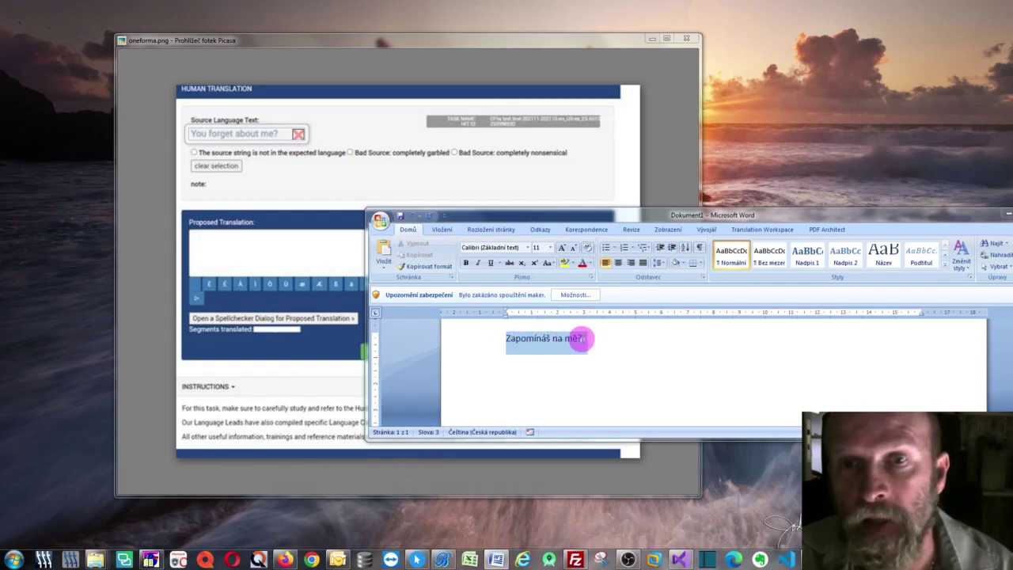
click(637, 336)
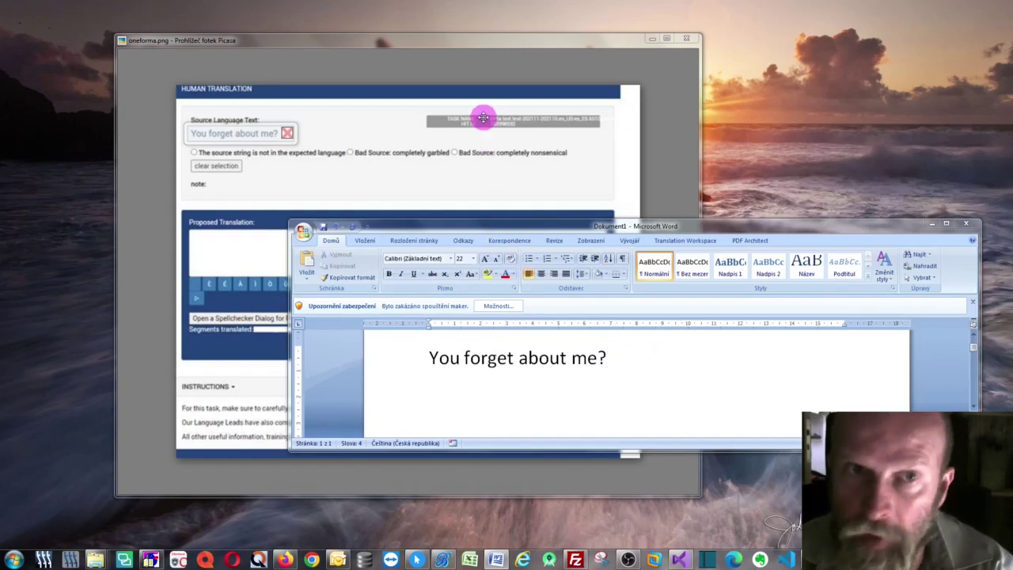
- Fit the OCR window around "The source string is not in the expected language" and insert its OCR conversion into the Word document
click(480, 39)
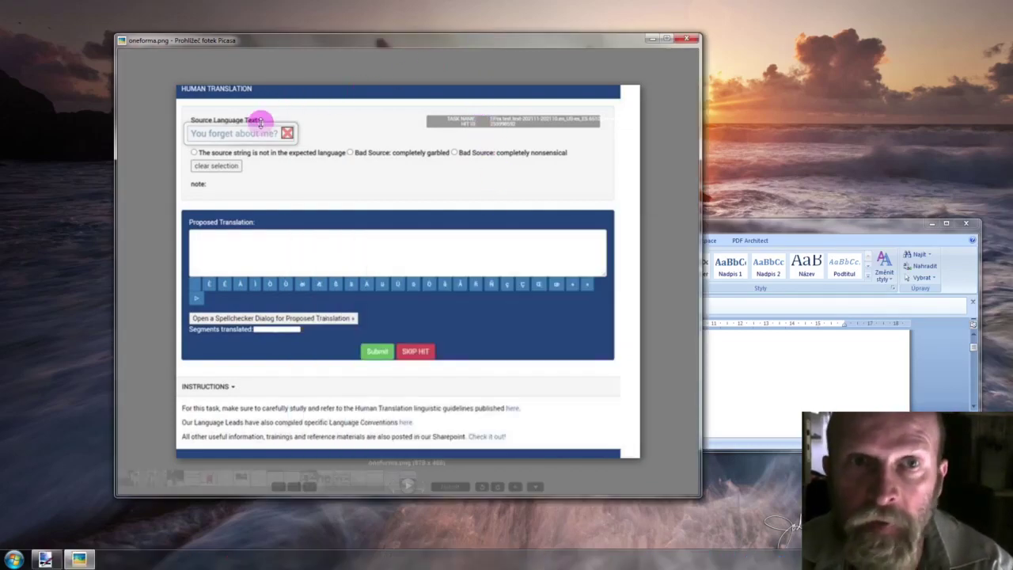
drag(261, 123, 469, 160)
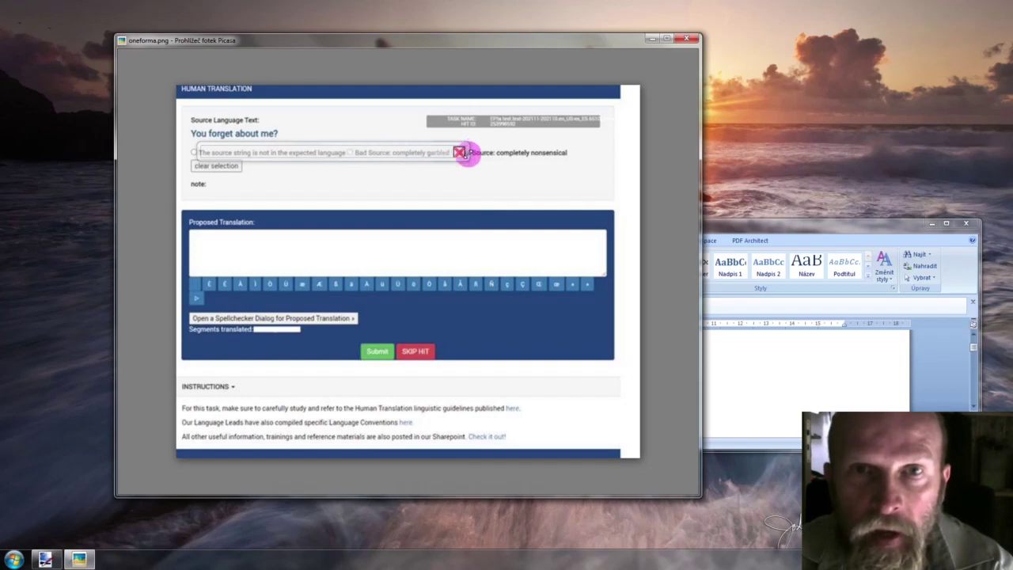
drag(465, 152, 346, 152)
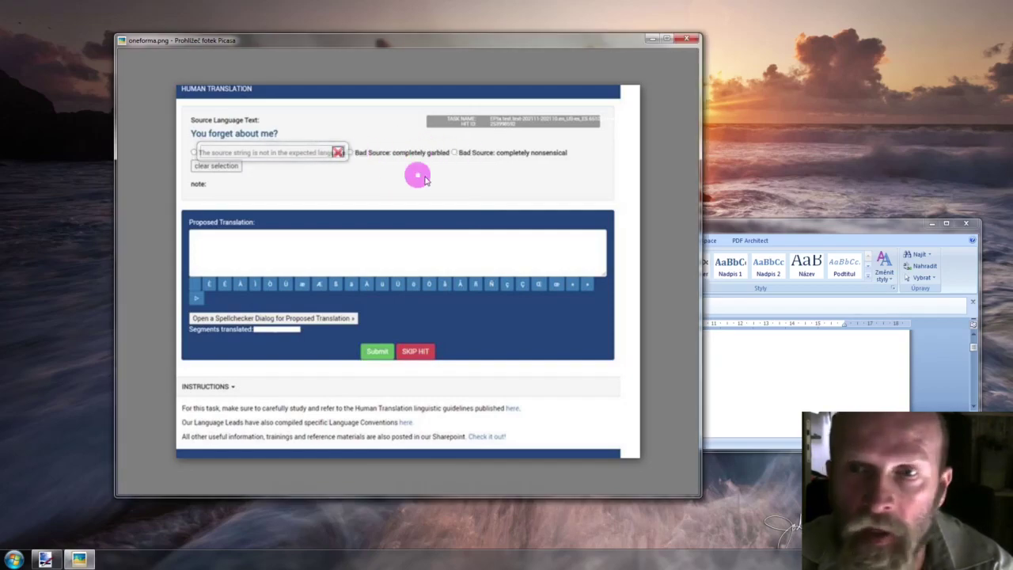
click(768, 390)
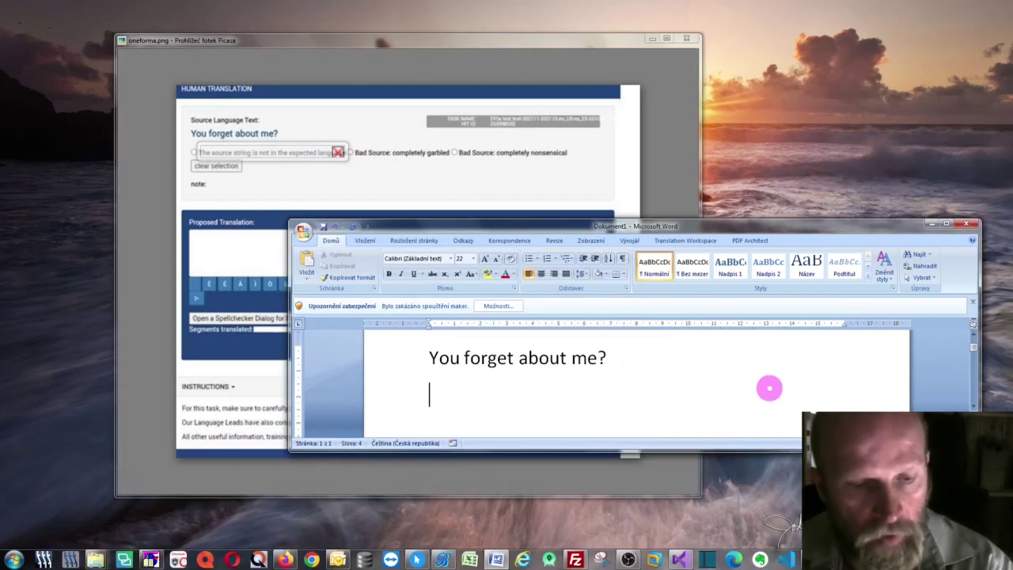
key(ctrl)
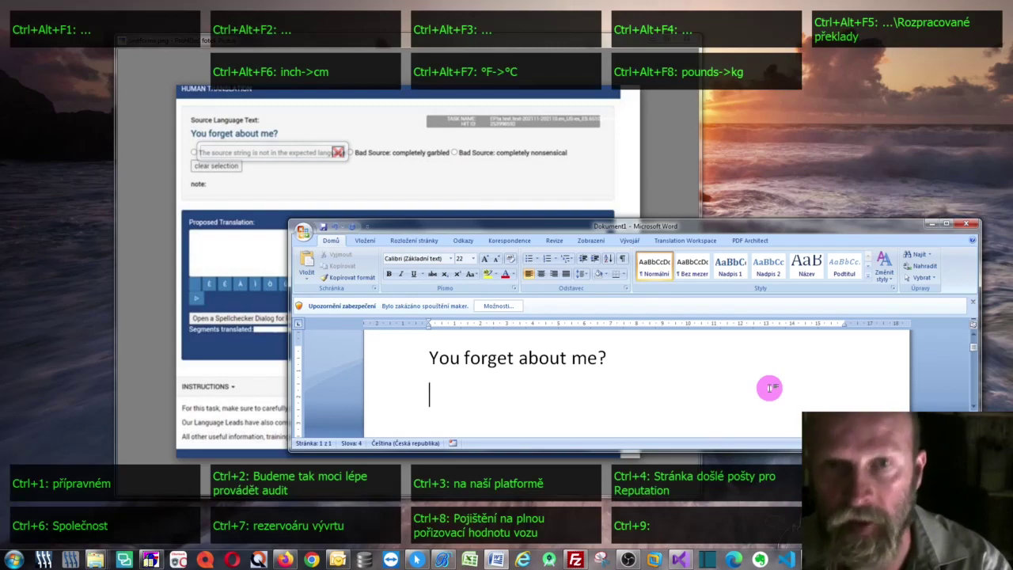
text(The source string is not in the expected language)
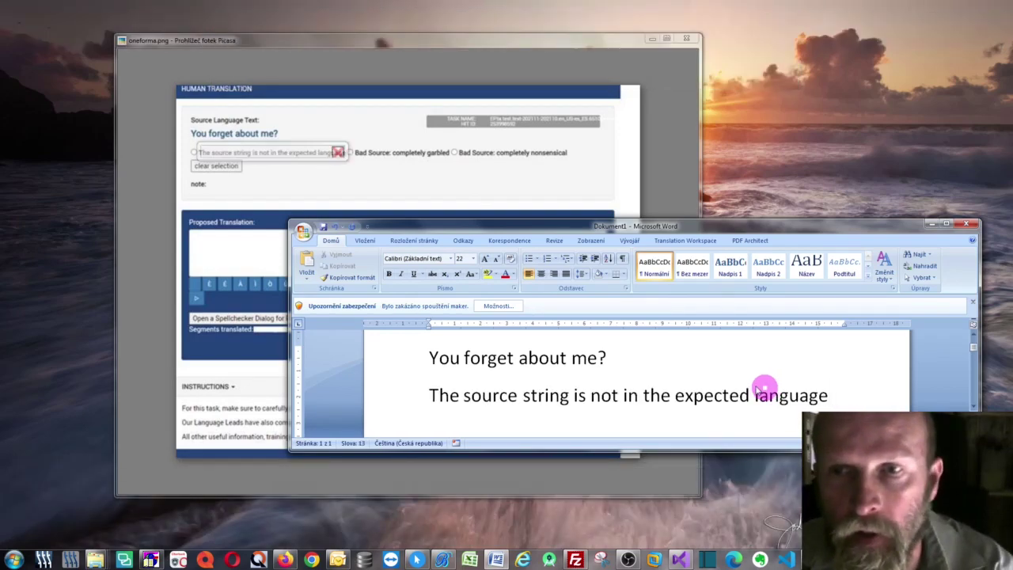
- Select the converted line in the Word document, deselect it, and delete all of the document's text
click(428, 396)
shift+click(830, 393)
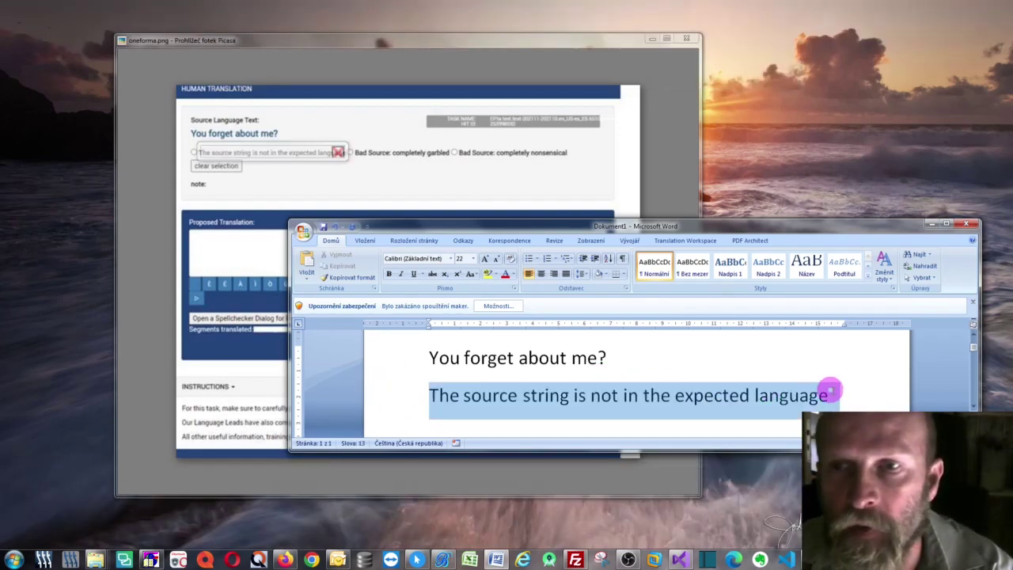
click(921, 384)
click(921, 382)
key(Return)
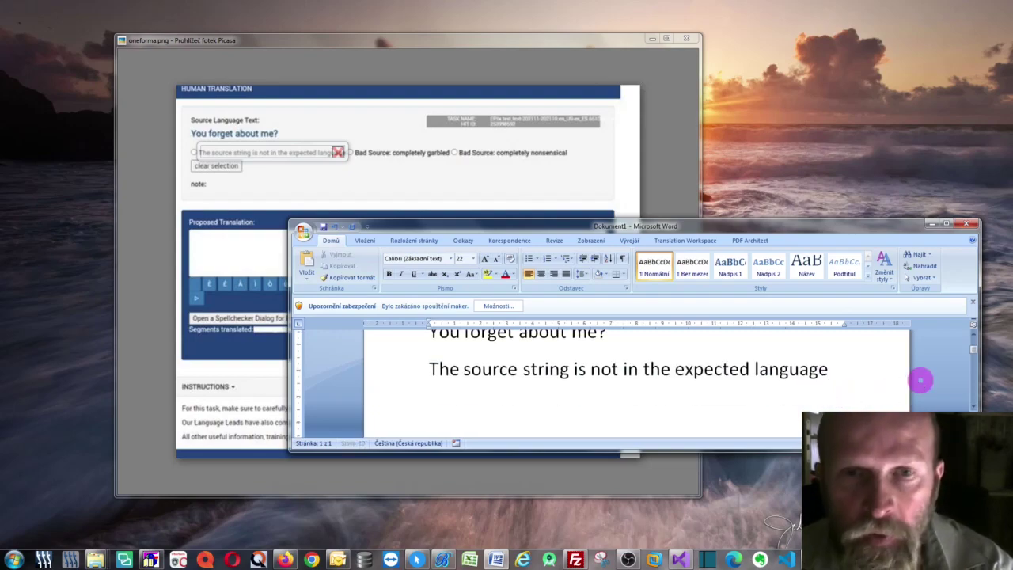
key(ctrl+a)
key(Delete)
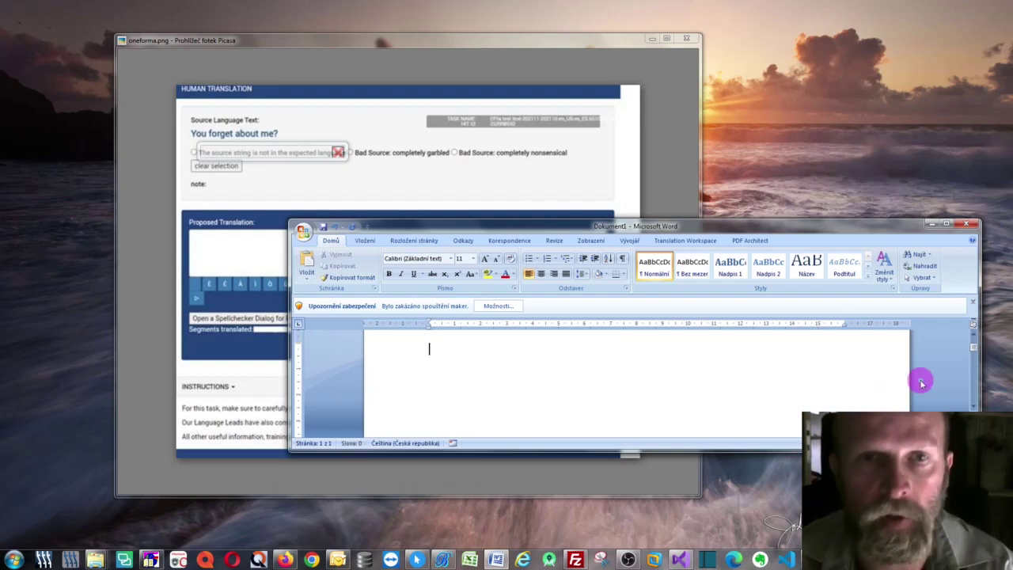
- Return the OCR window to "You forget about me?", fit it tightly around the sentence, and insert the OCR conversion into the Word document
click(326, 40)
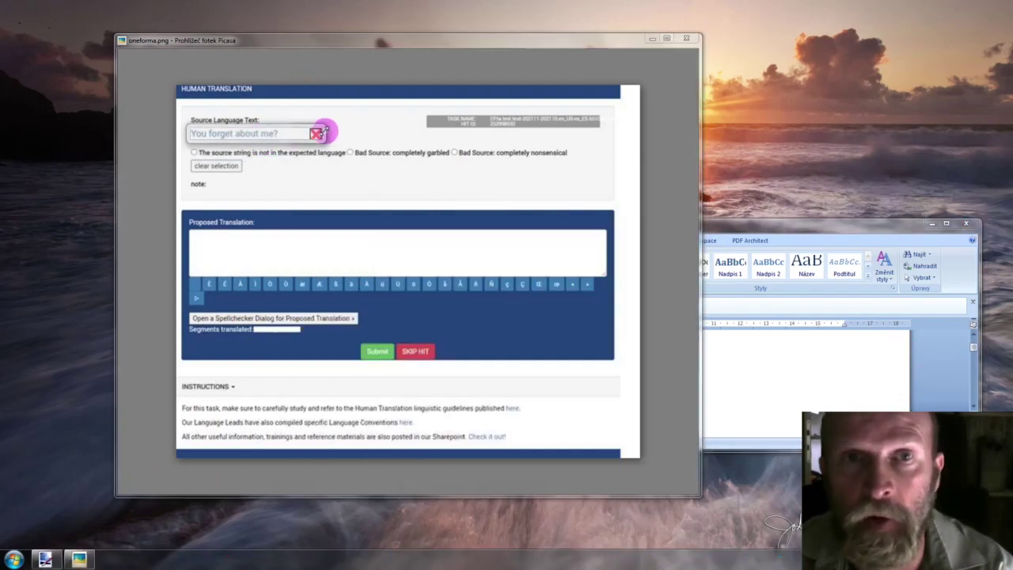
click(871, 388)
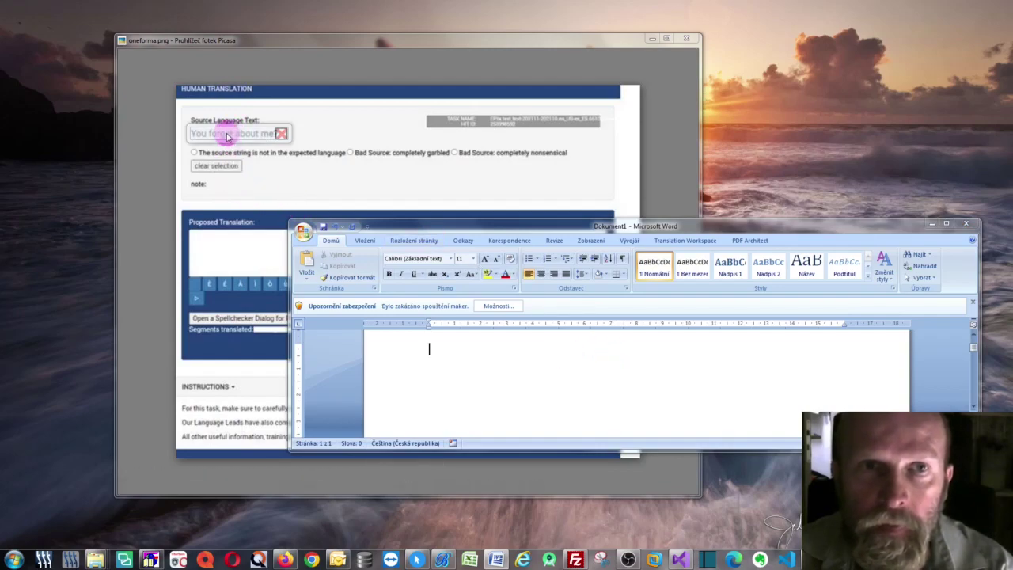
drag(227, 135, 291, 139)
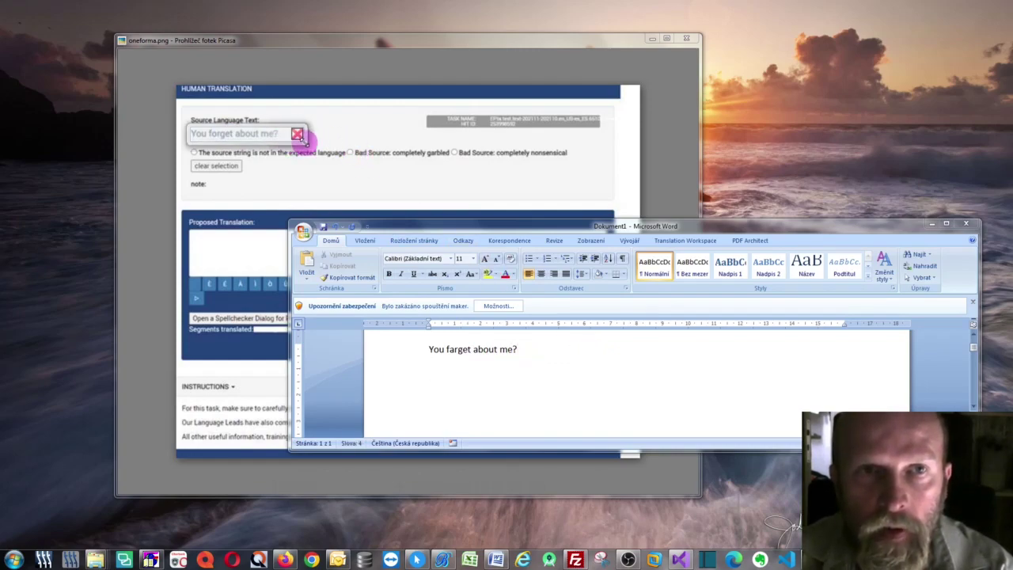
- Realign the OCR window with more margin around the source sentence, insert "You forget about me?" on a new Word line, and return to the image viewer
drag(304, 136, 267, 136)
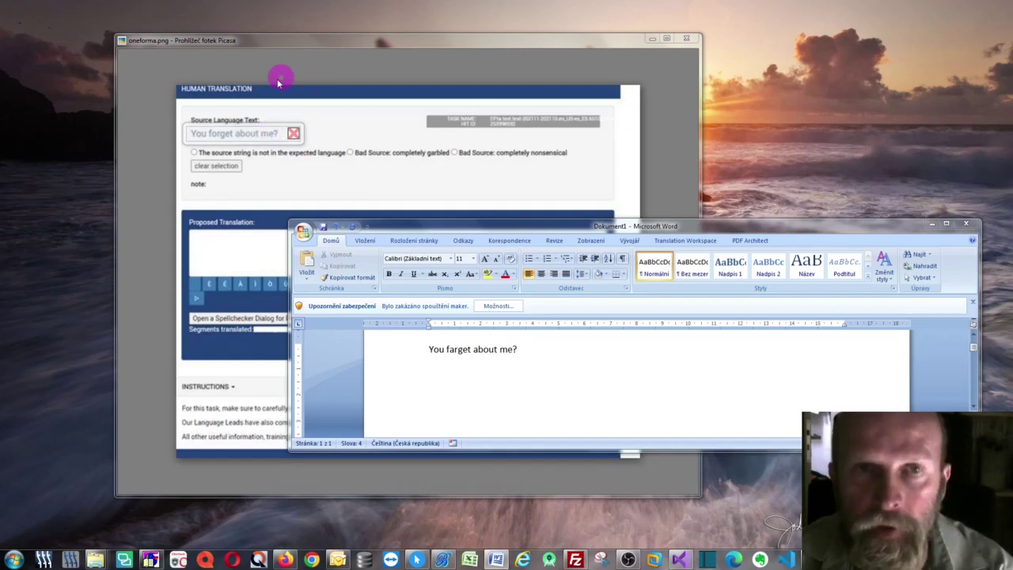
click(264, 135)
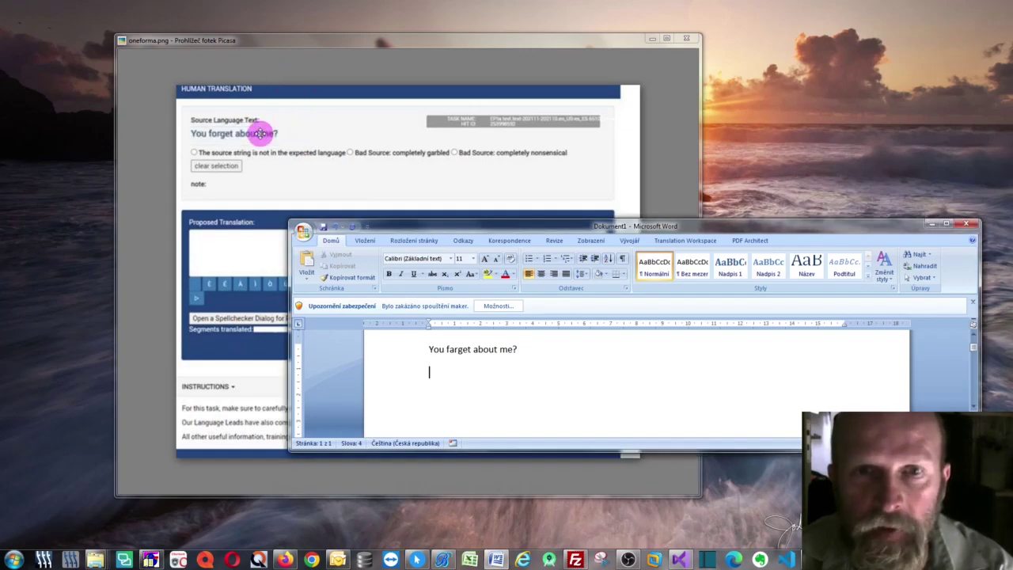
click(557, 365)
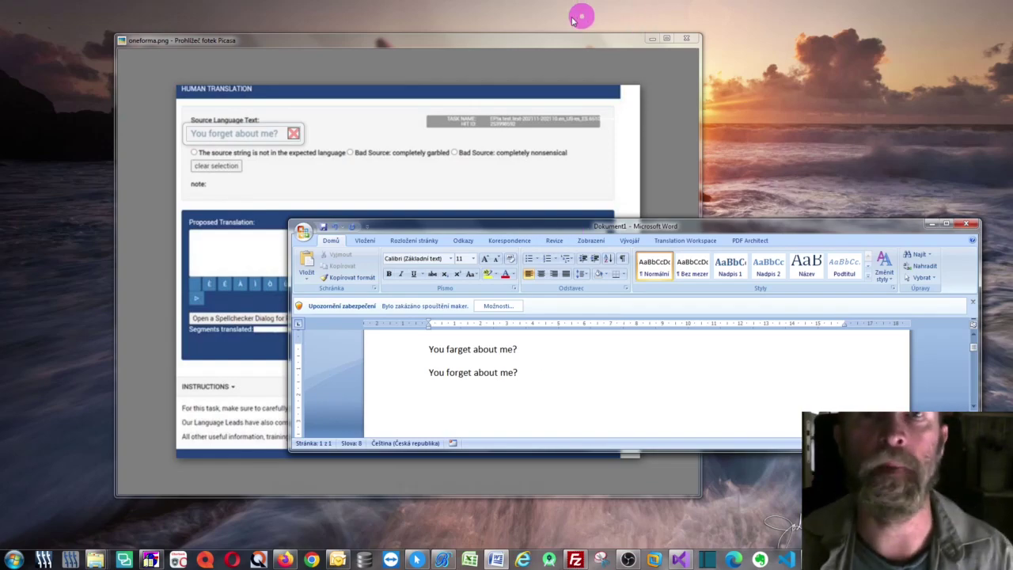
click(550, 40)
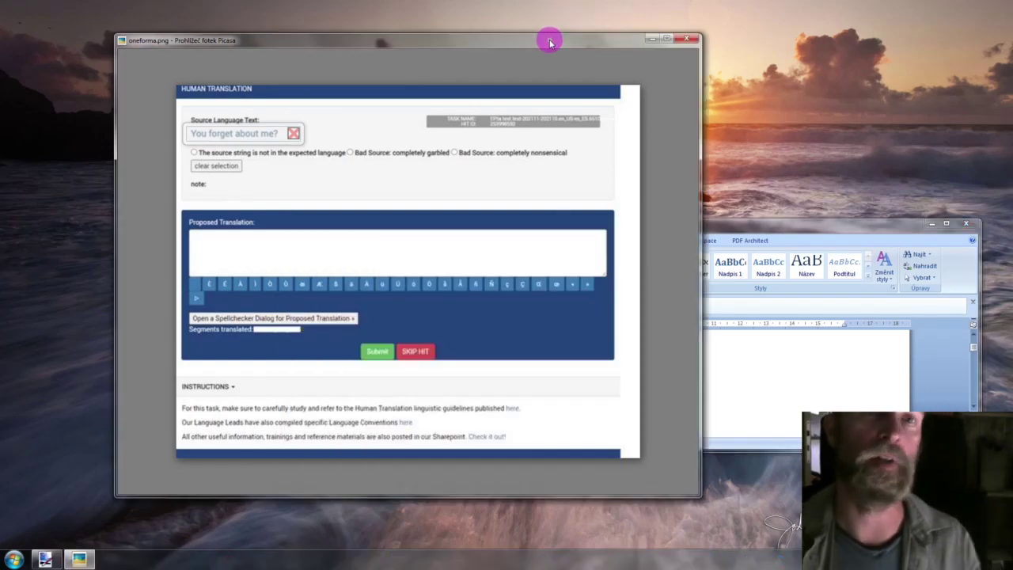